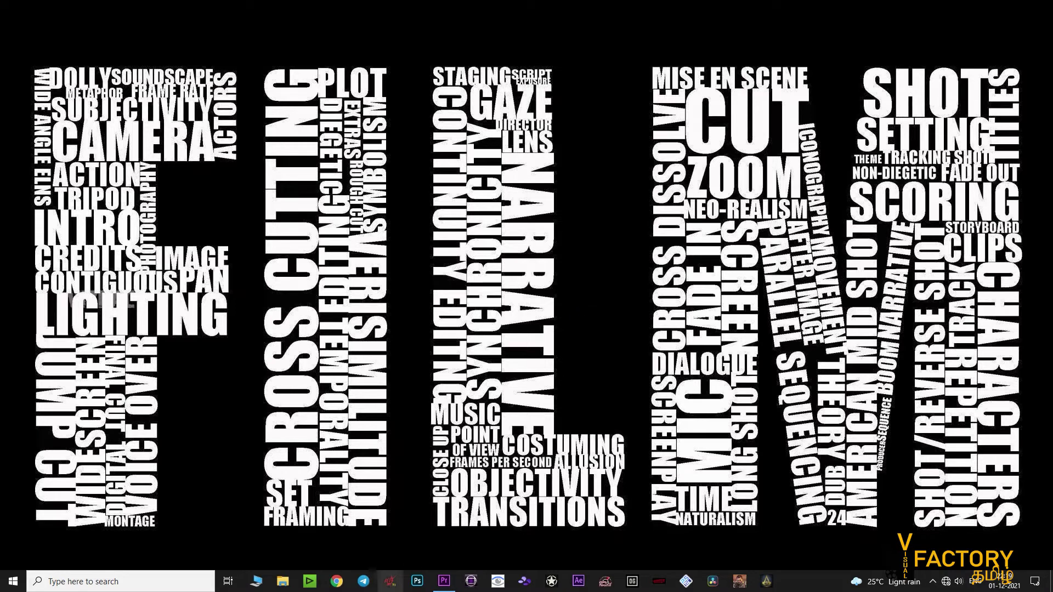
# - Restore the Premiere Pro project window from the Windows taskbar
pyautogui.click(444, 581)
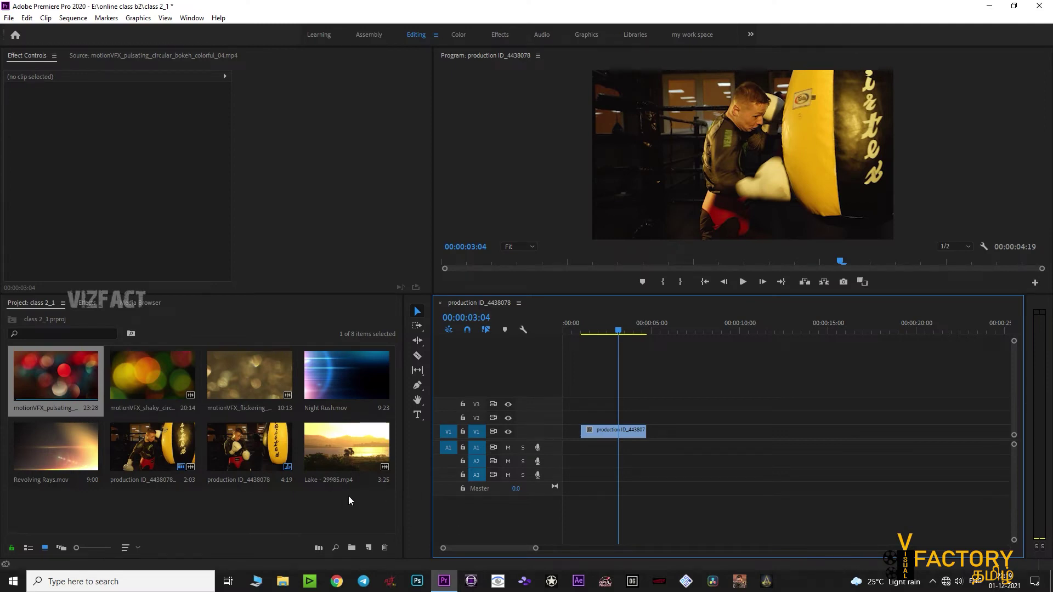
# - Preview the shaky yellow-green bokeh and Night Rush clips, then scrub the sequence to 00:00:02:21
pyautogui.click(285, 508)
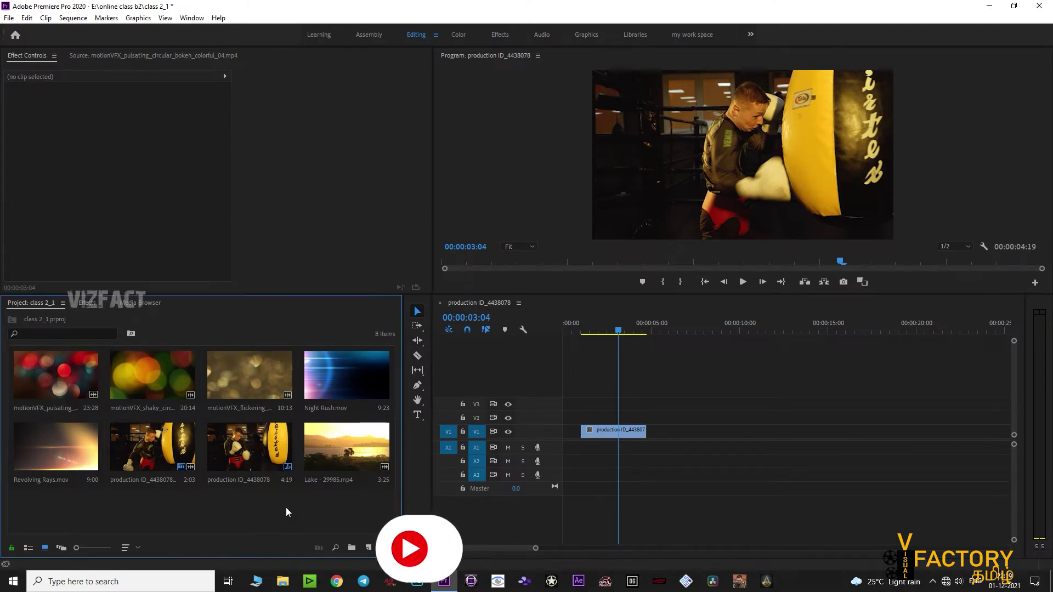
pyautogui.doubleClick(157, 374)
pyautogui.doubleClick(355, 370)
pyautogui.click(215, 375)
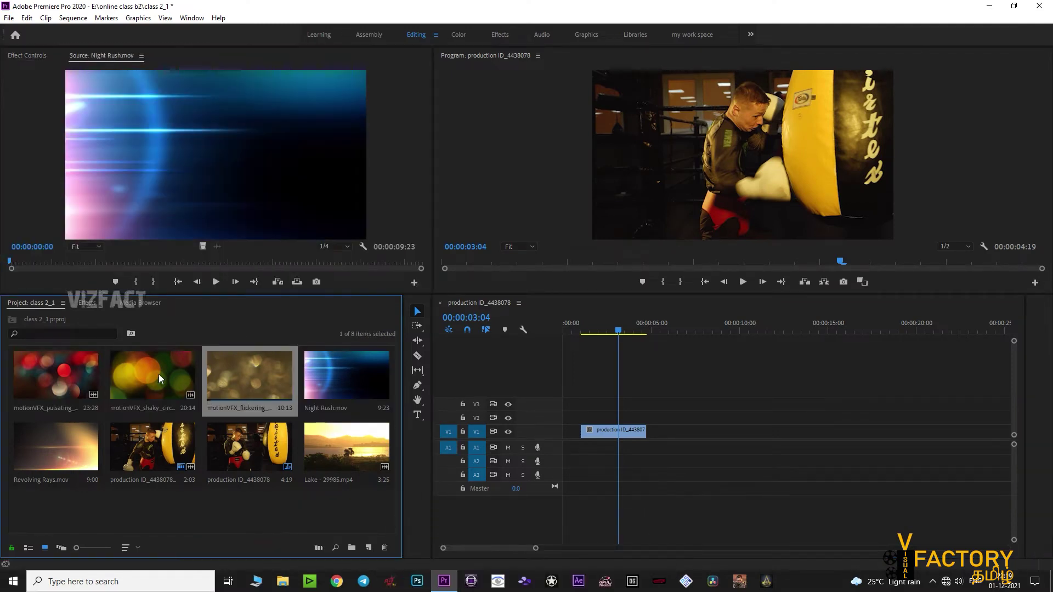
pyautogui.doubleClick(159, 374)
pyautogui.click(262, 381)
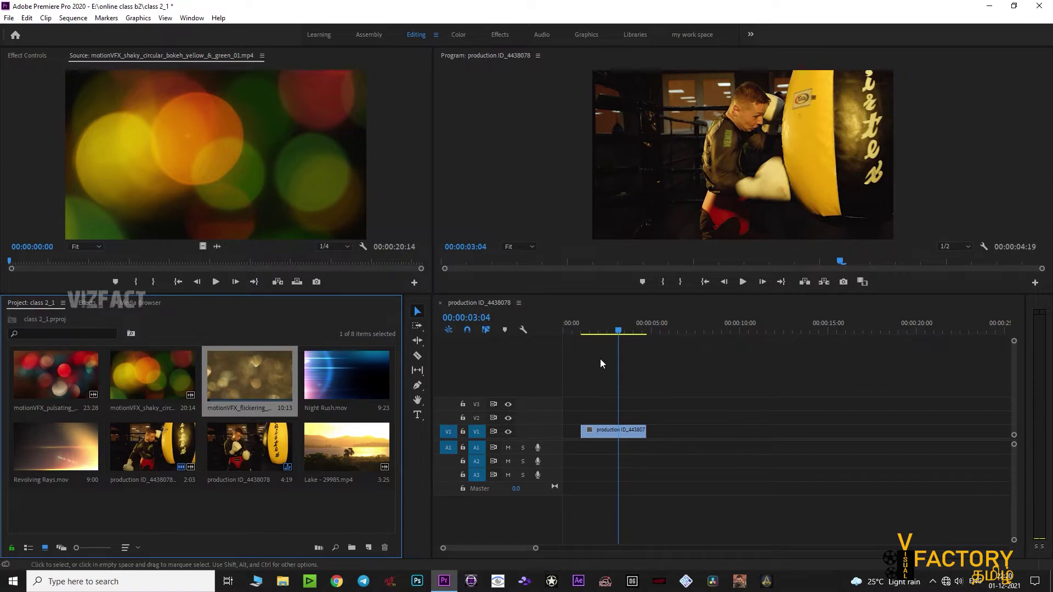
pyautogui.moveTo(587, 330); pyautogui.dragTo(613, 332)
pyautogui.click(615, 433)
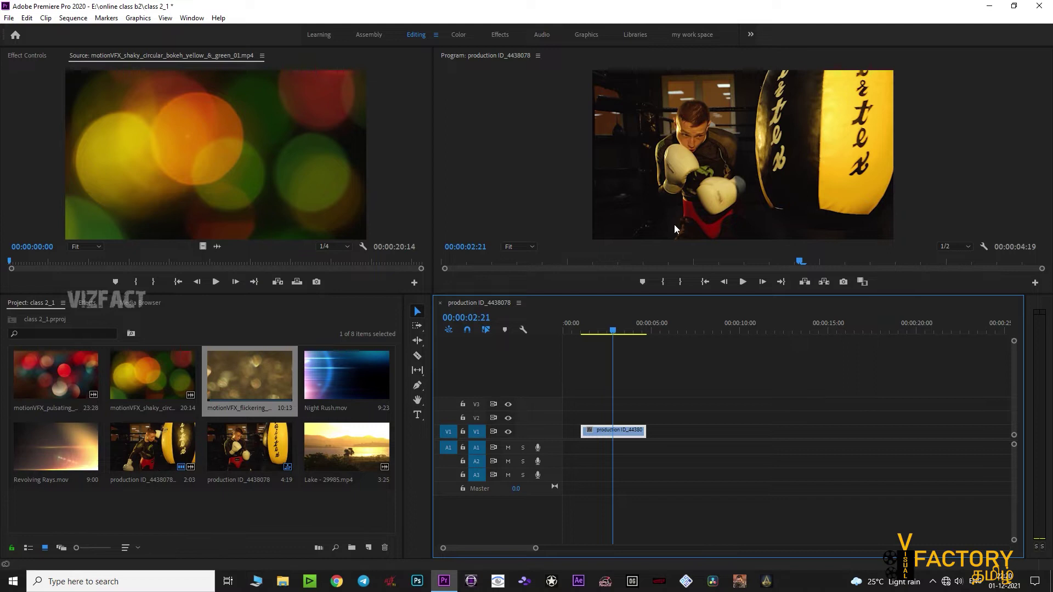
# - Load the pulsating bokeh clip in Source and place its video on track V2
pyautogui.doubleClick(87, 374)
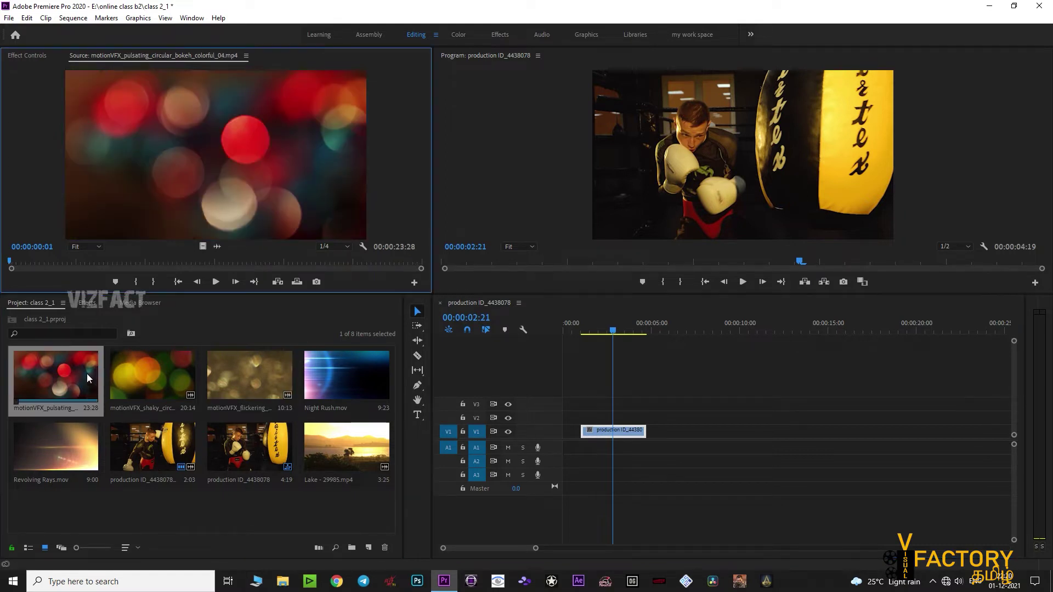
pyautogui.moveTo(50, 260); pyautogui.dragTo(81, 261)
pyautogui.moveTo(207, 250); pyautogui.dragTo(571, 419)
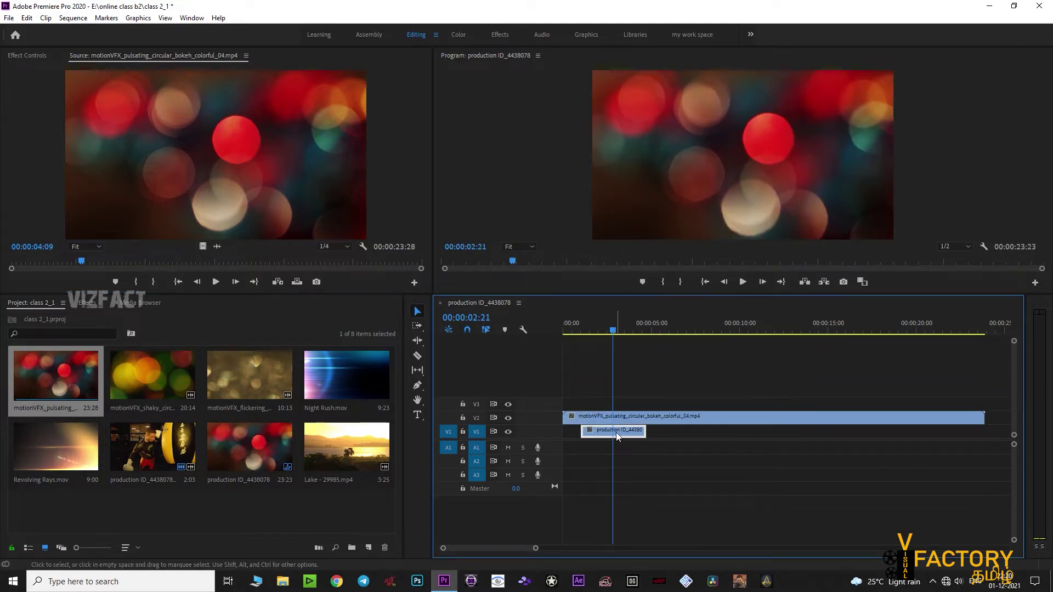
# - Trim the V2 bokeh clip's start and end to match the boxing clip on V1
pyautogui.click(601, 420)
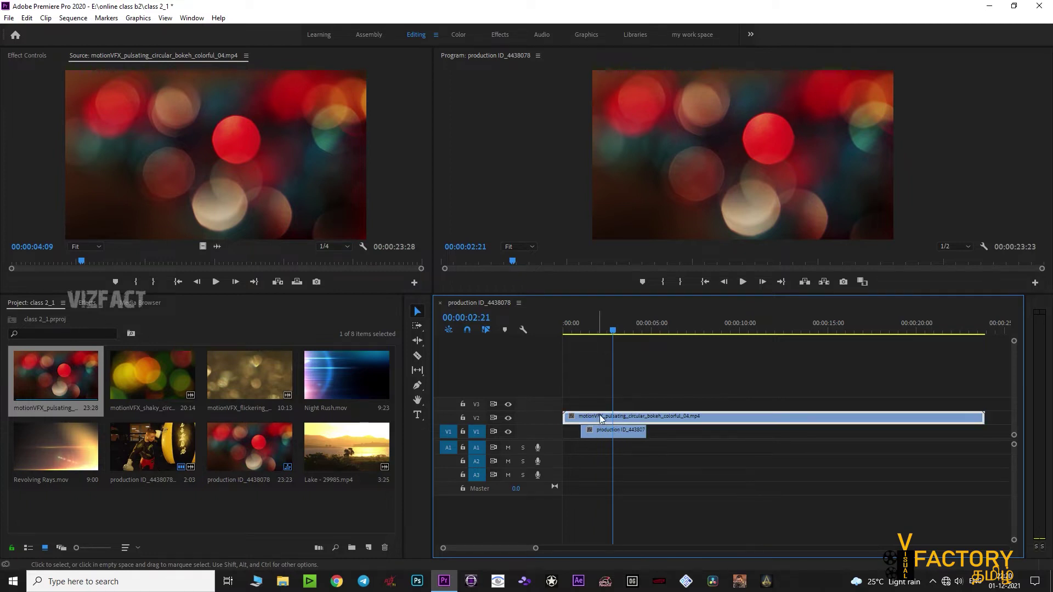
pyautogui.click(606, 432)
pyautogui.moveTo(574, 422); pyautogui.dragTo(582, 422)
pyautogui.moveTo(979, 424); pyautogui.dragTo(646, 423)
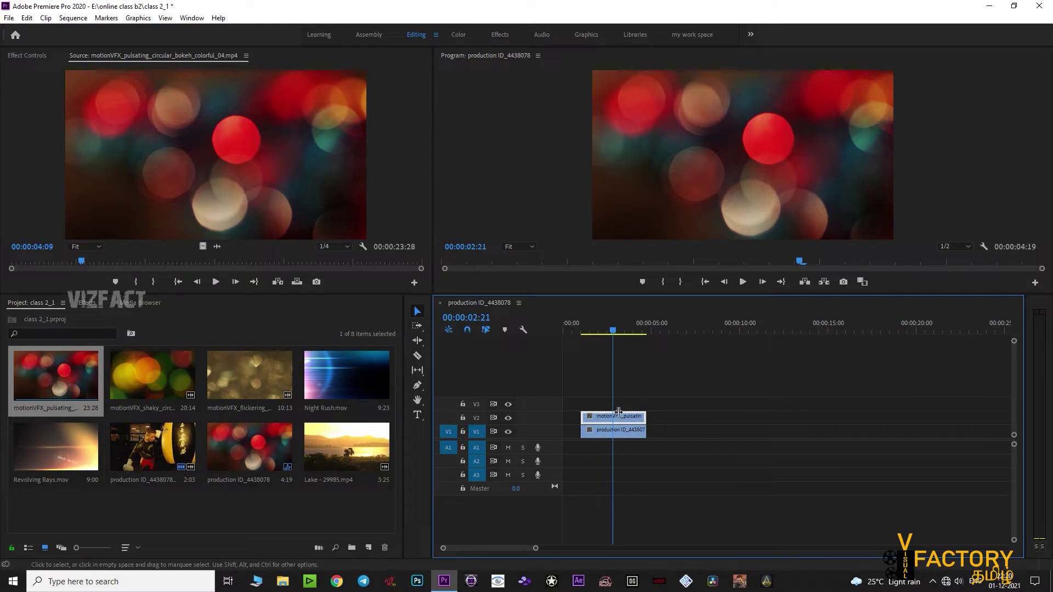
# - Turn off opacity keyframing, lower the bokeh clip's opacity to 70%, and preview full-screen
pyautogui.click(17, 58)
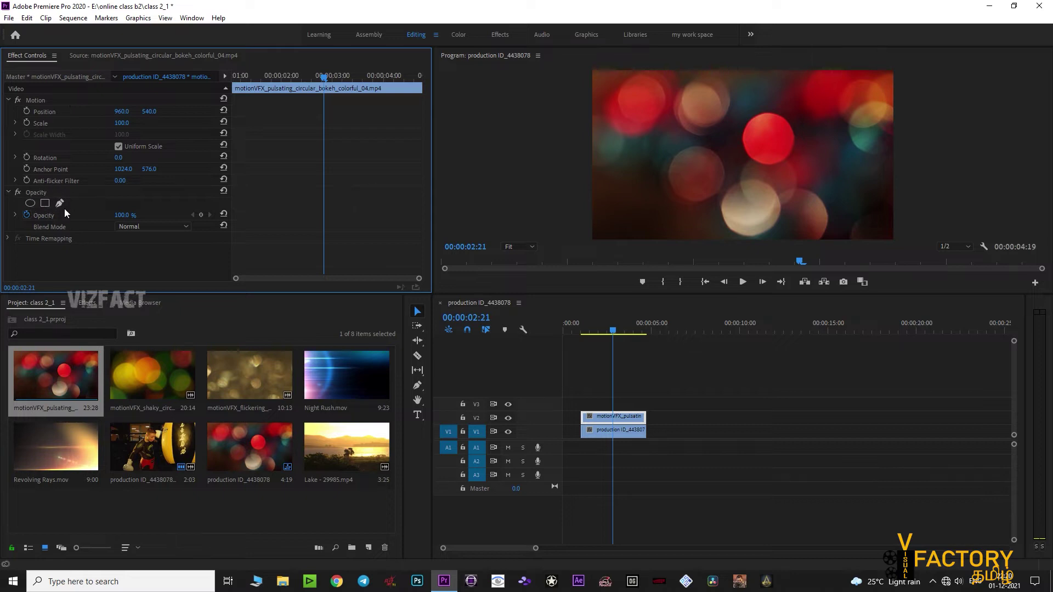
pyautogui.click(51, 217)
pyautogui.click(27, 214)
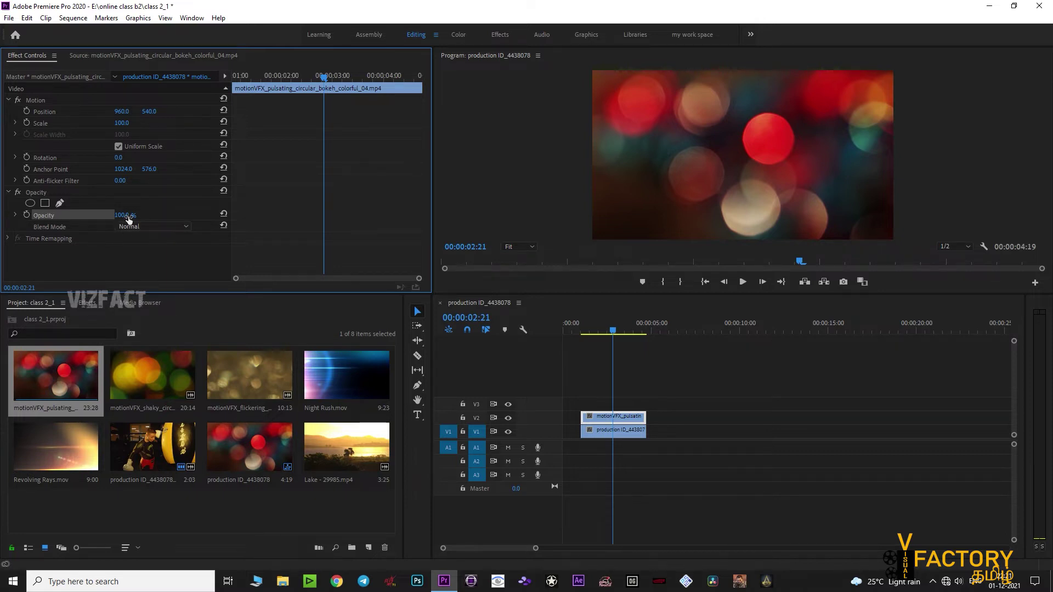
pyautogui.moveTo(124, 215); pyautogui.dragTo(80, 215)
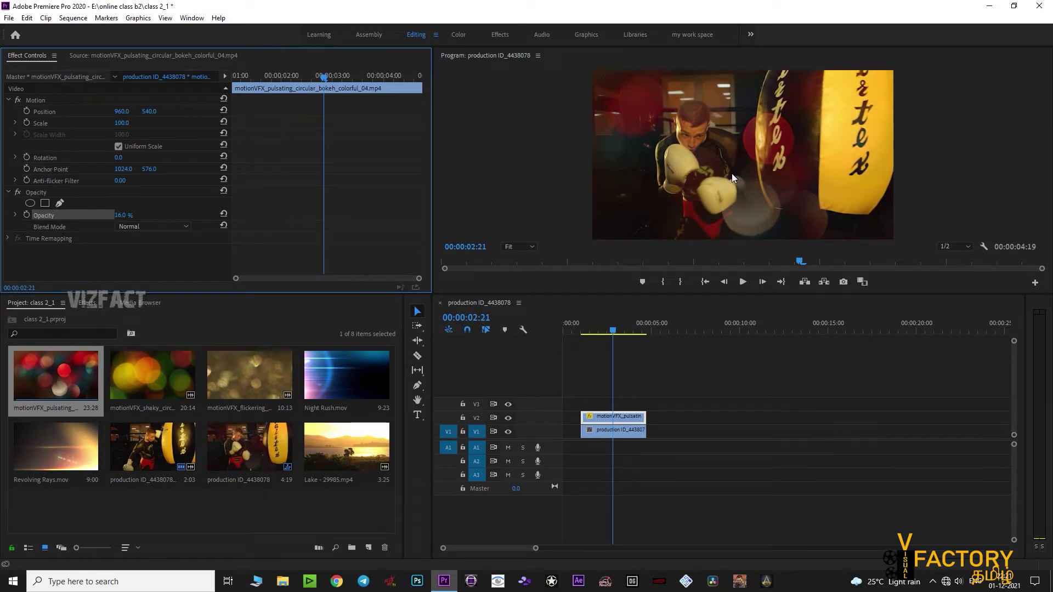
pyautogui.hotkey('ctrl', '`')
pyautogui.press('space')
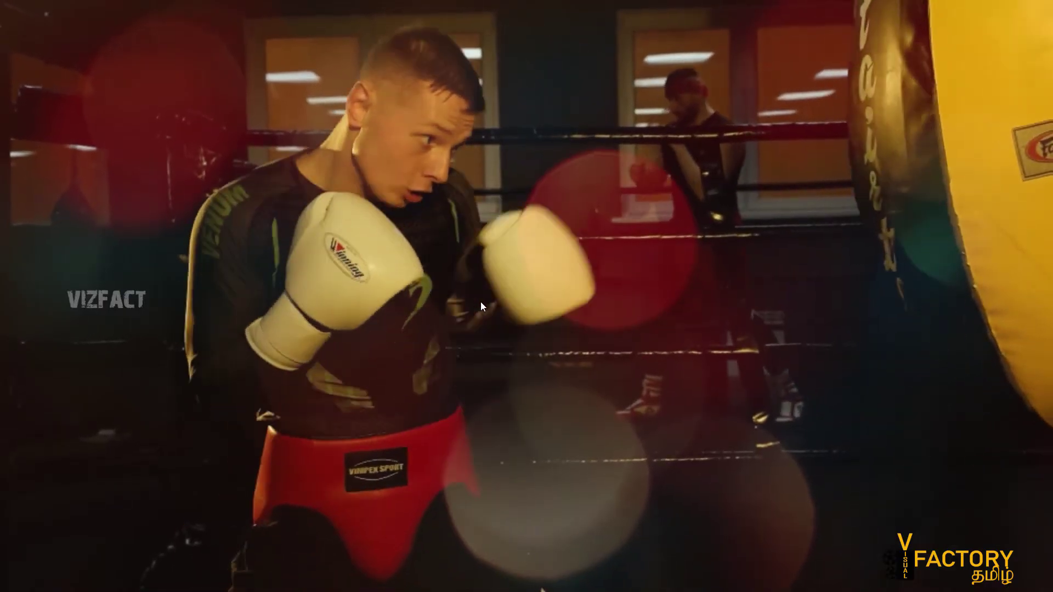
pyautogui.press('space')
pyautogui.hotkey('ctrl', '`')
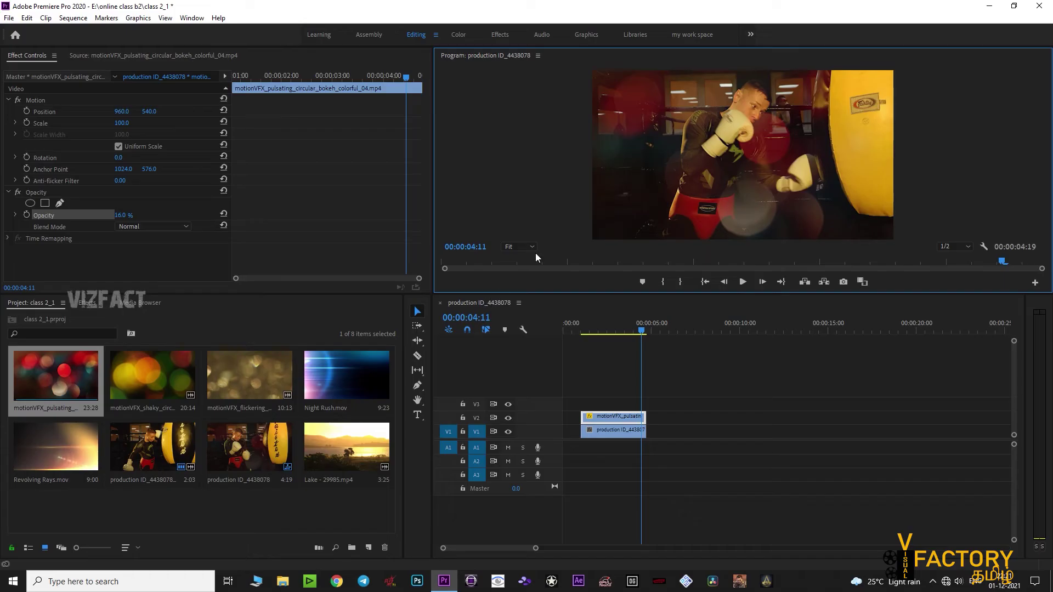
# - Try 80% opacity on the bokeh clip, then return it to 100%
pyautogui.click(120, 215)
pyautogui.write('80')
pyautogui.press('Return')
pyautogui.moveTo(124, 215); pyautogui.dragTo(135, 216)
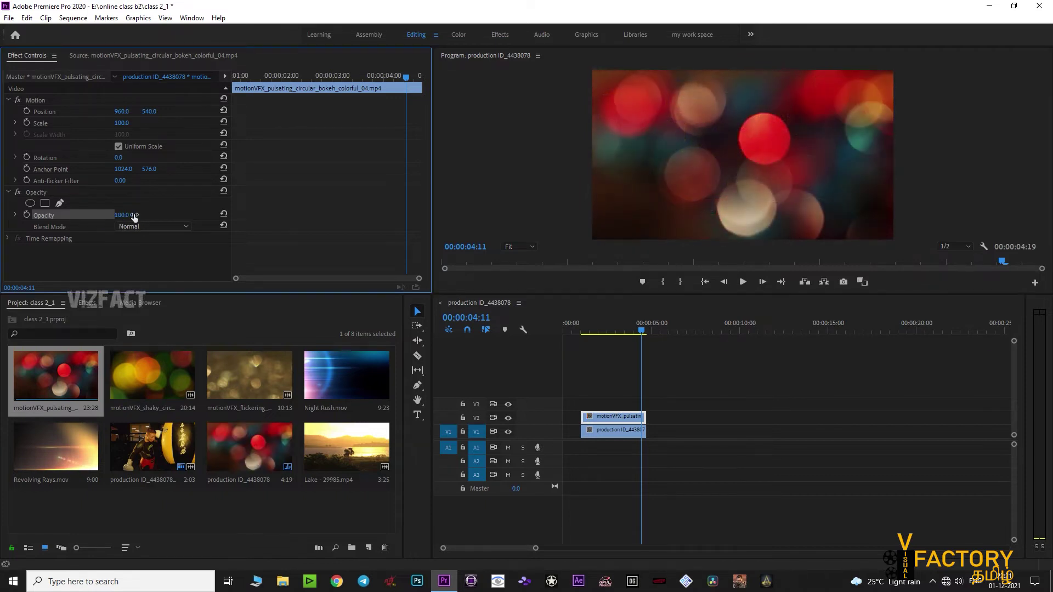
pyautogui.click(64, 228)
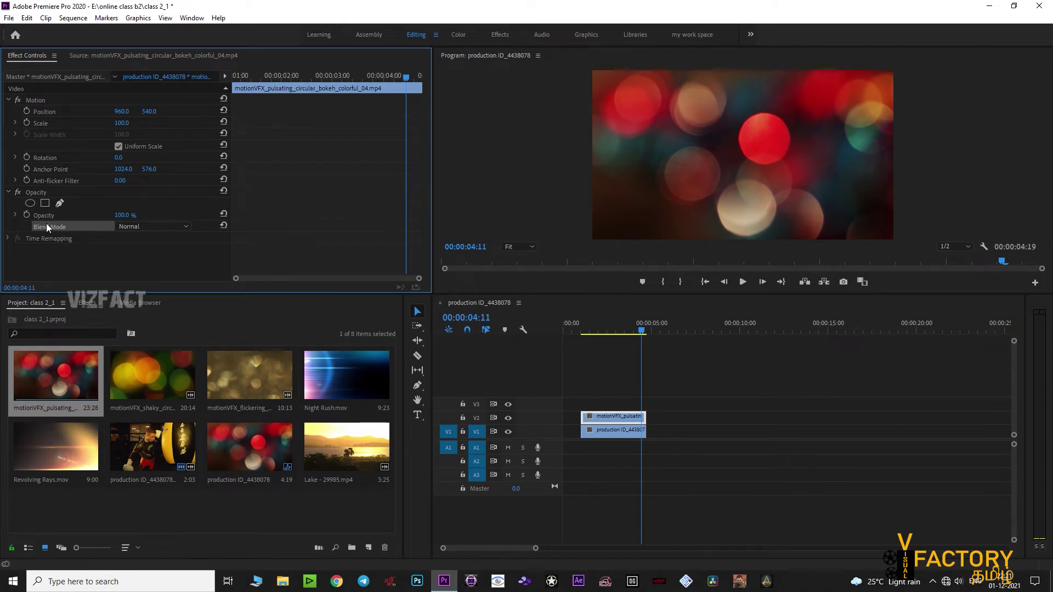
# - Try Multiply, Lighten and Screen blend modes on the bokeh overlay, settling on Lighten
pyautogui.click(142, 226)
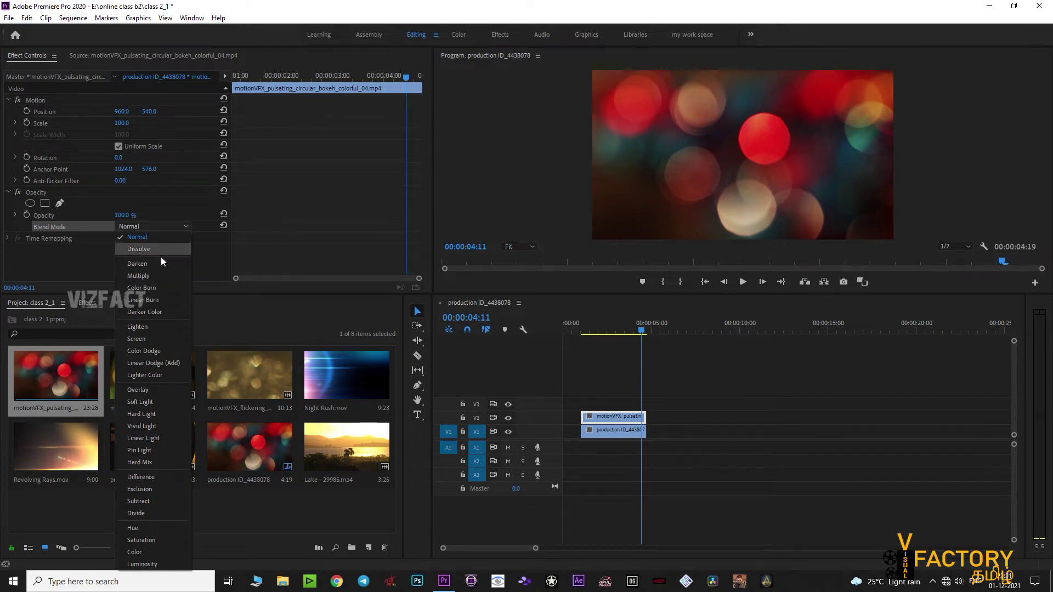
pyautogui.click(157, 275)
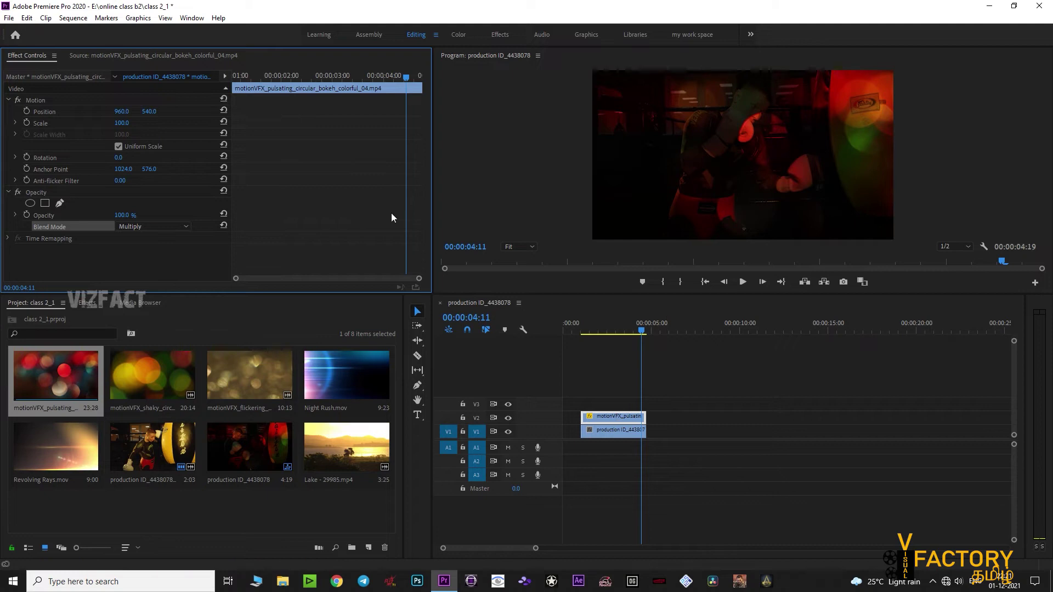
pyautogui.click(154, 226)
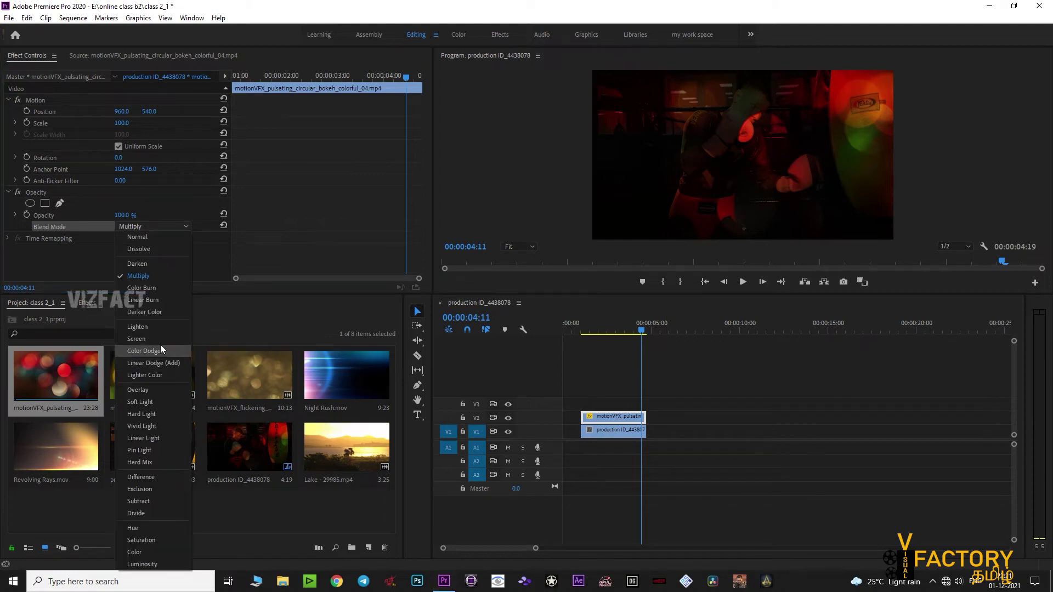
pyautogui.click(155, 328)
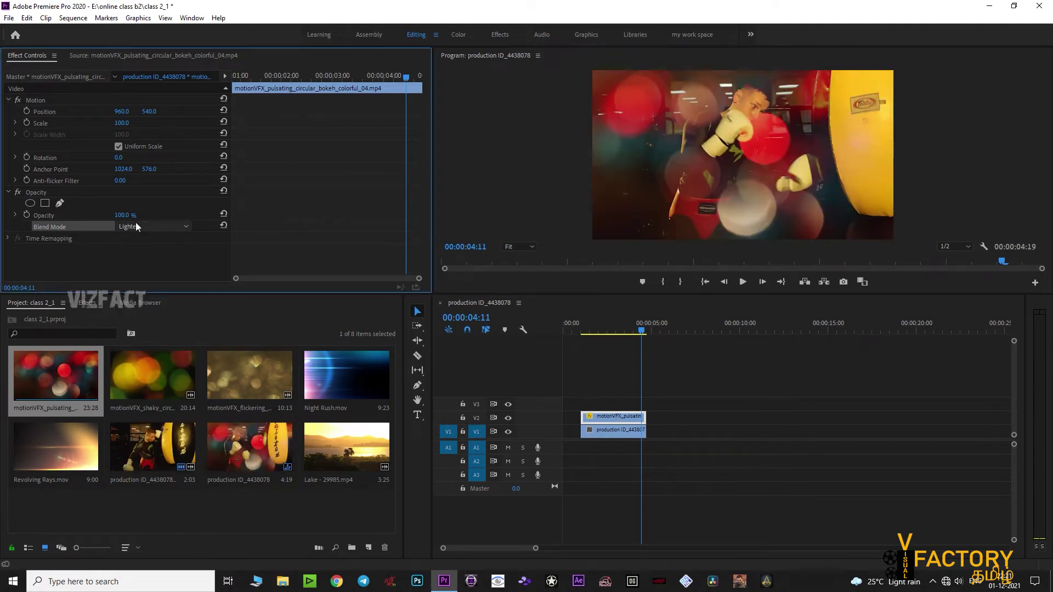
pyautogui.click(137, 227)
pyautogui.click(147, 341)
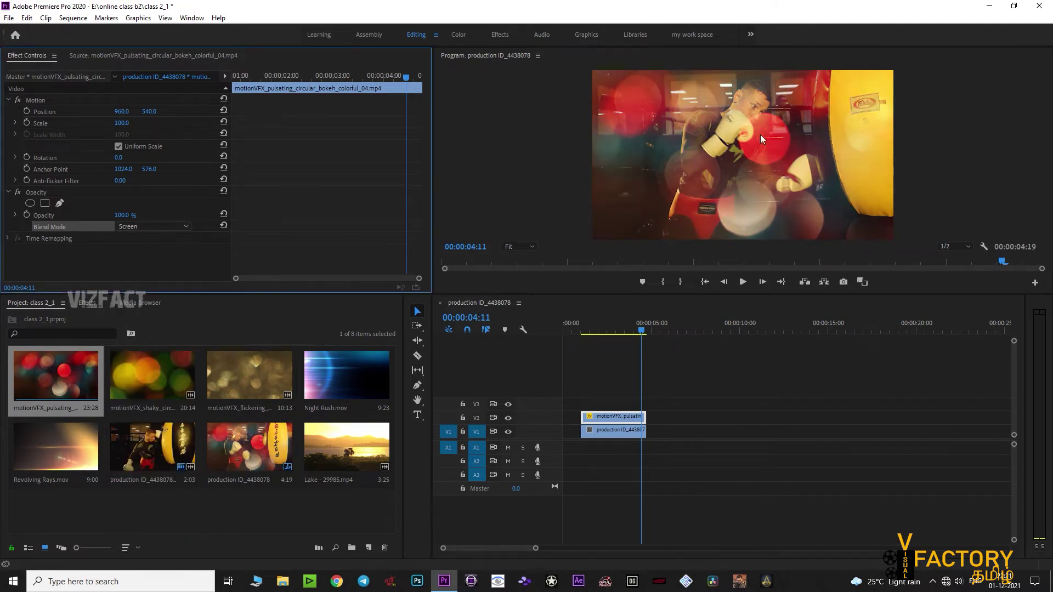
pyautogui.click(147, 229)
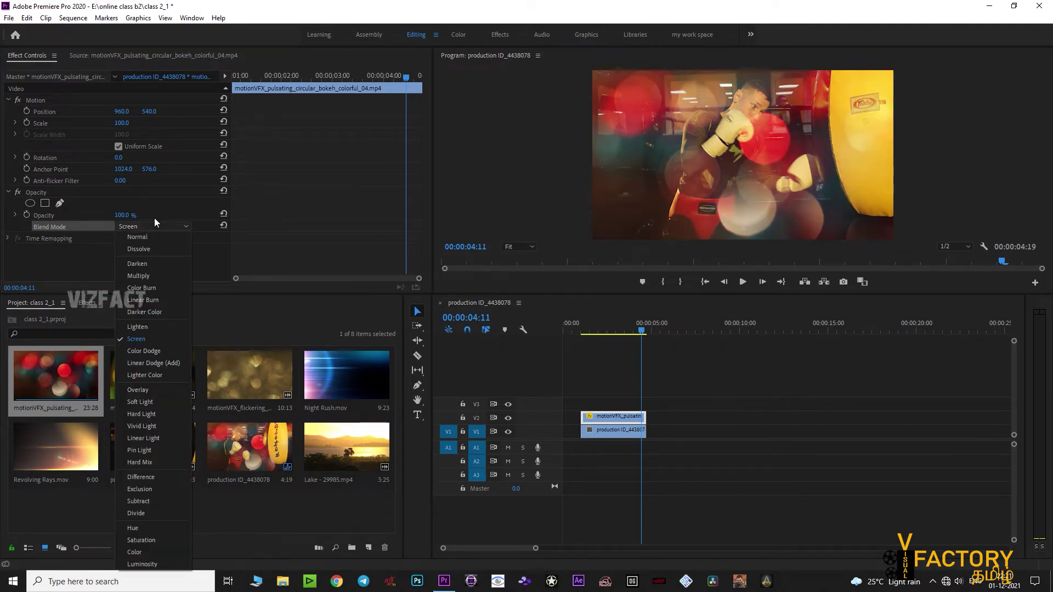
pyautogui.click(145, 328)
# - Play back the Lighten-blended sequence from about 00:00:01:20
pyautogui.moveTo(609, 329)
pyautogui.mouseDown()
pyautogui.moveTo(595, 331)
pyautogui.moveTo(609, 331)
pyautogui.mouseUp()
pyautogui.press('space')
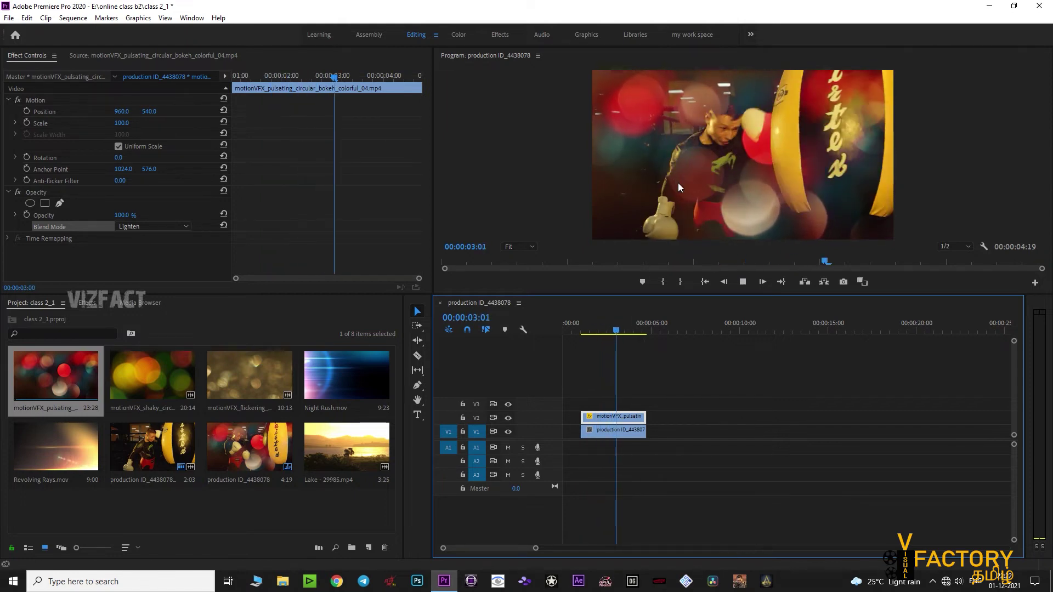
pyautogui.press('space')
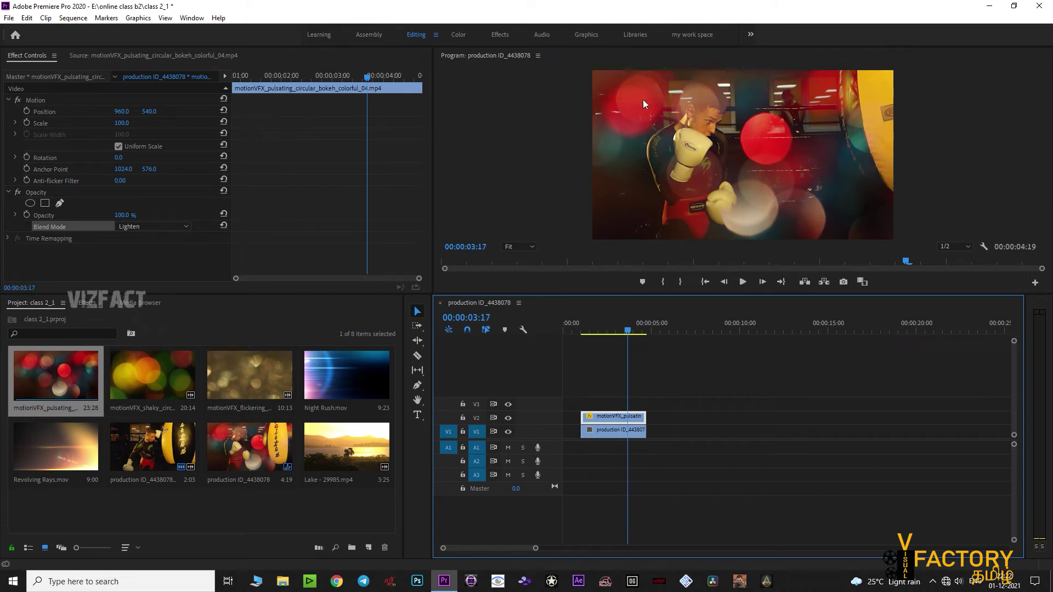
pyautogui.click(596, 330)
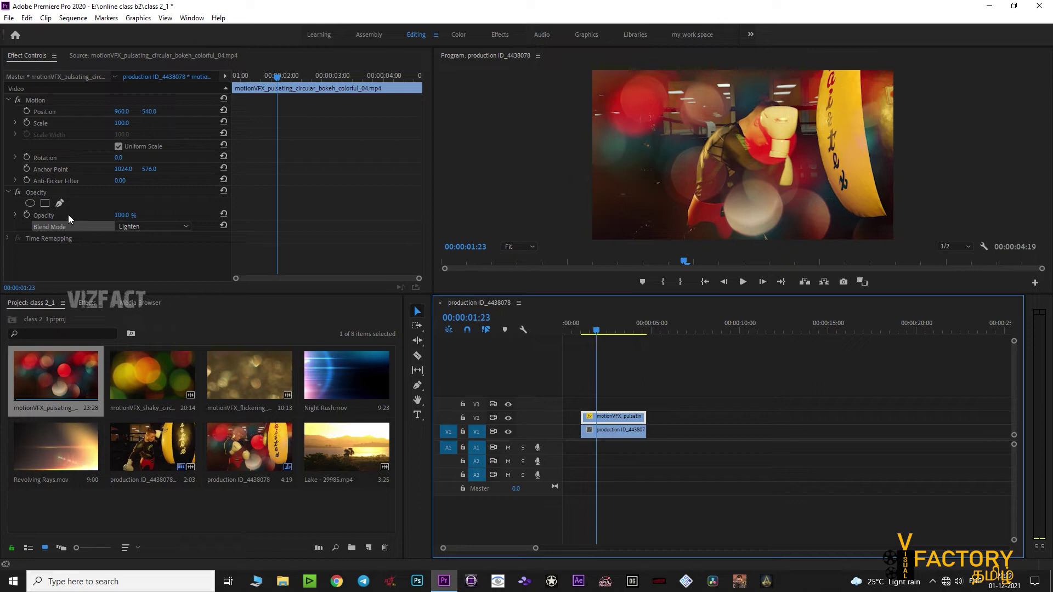
# - Lower the bokeh overlay's opacity to 42% and rewind the playhead to 00:00:01:08
pyautogui.click(130, 218)
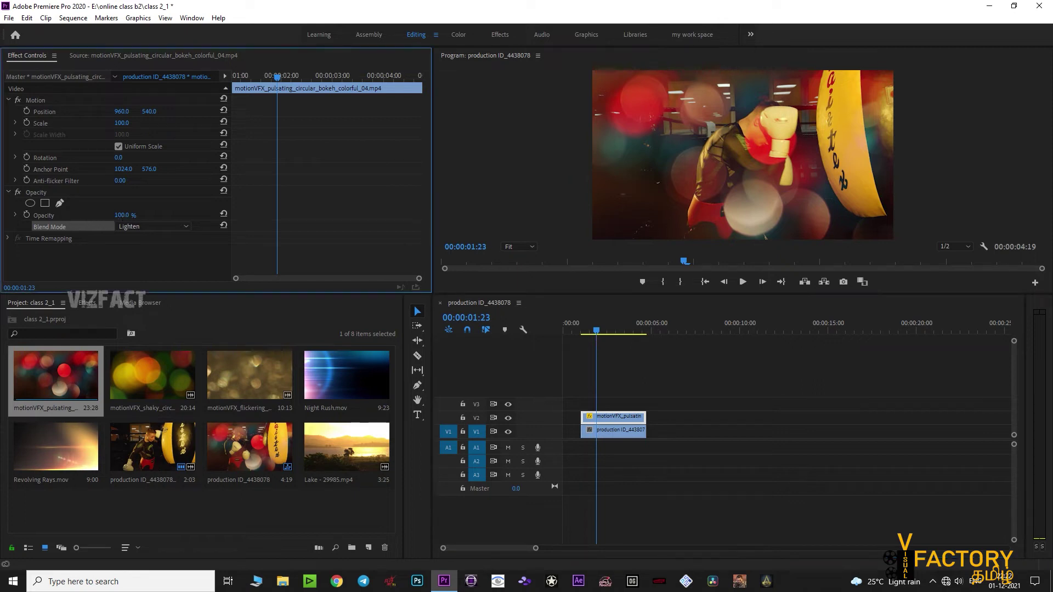
pyautogui.moveTo(130, 219); pyautogui.dragTo(102, 219)
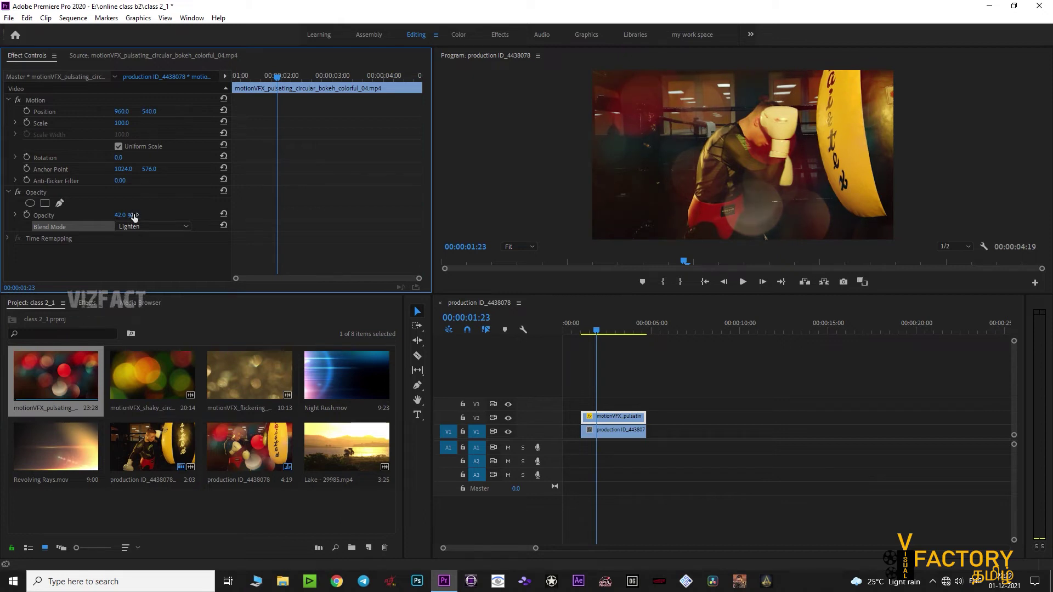
pyautogui.click(702, 352)
pyautogui.moveTo(599, 331); pyautogui.dragTo(589, 328)
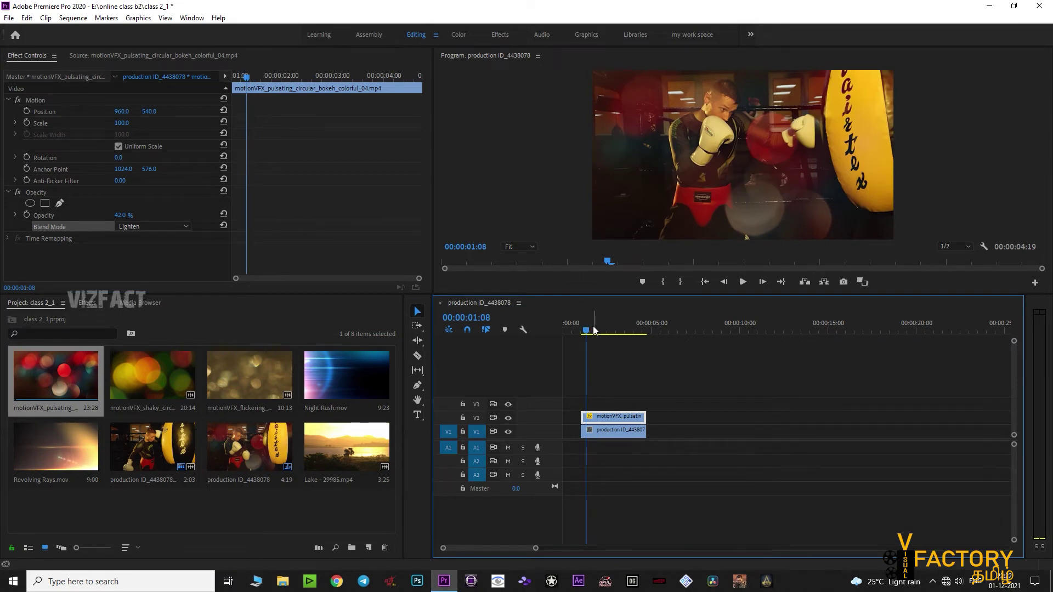
# - Preview the 42% overlay full screen, then park the playhead at 00:00:02:11
pyautogui.hotkey('ctrl', '`')
pyautogui.press('space')
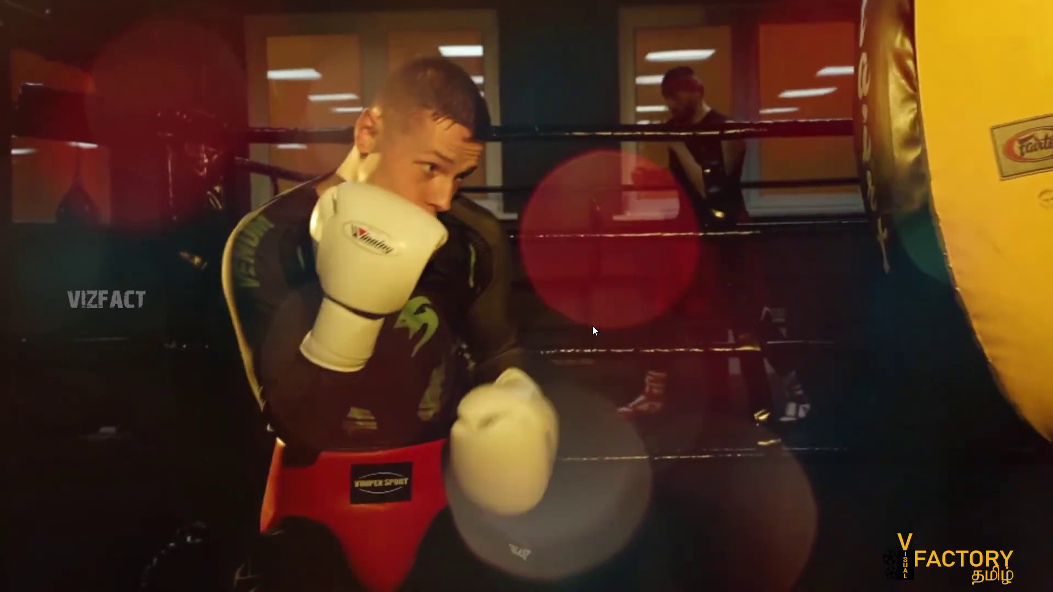
pyautogui.hotkey('ctrl', '`')
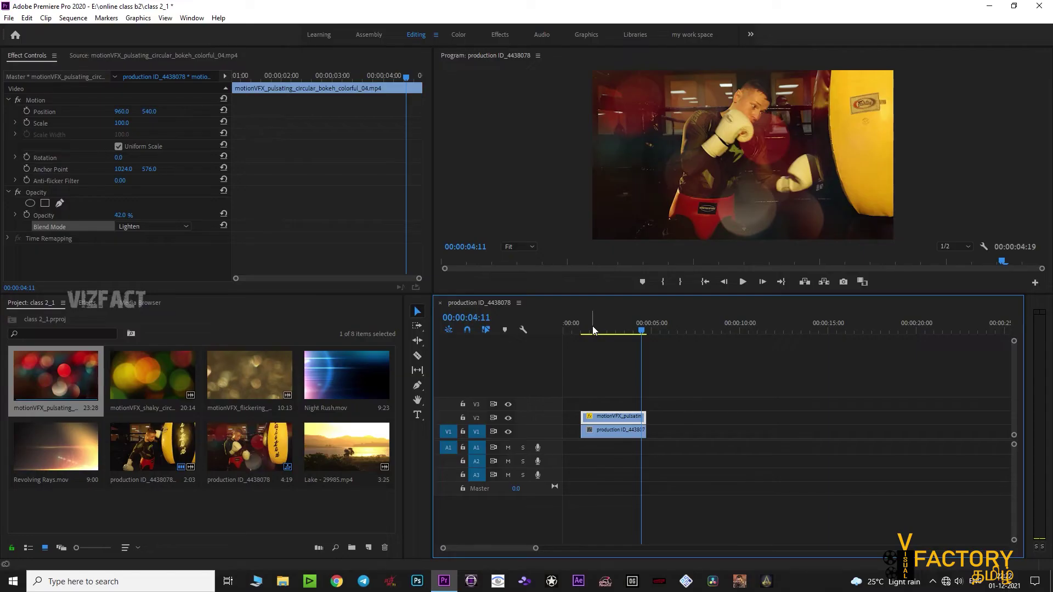
pyautogui.click(606, 326)
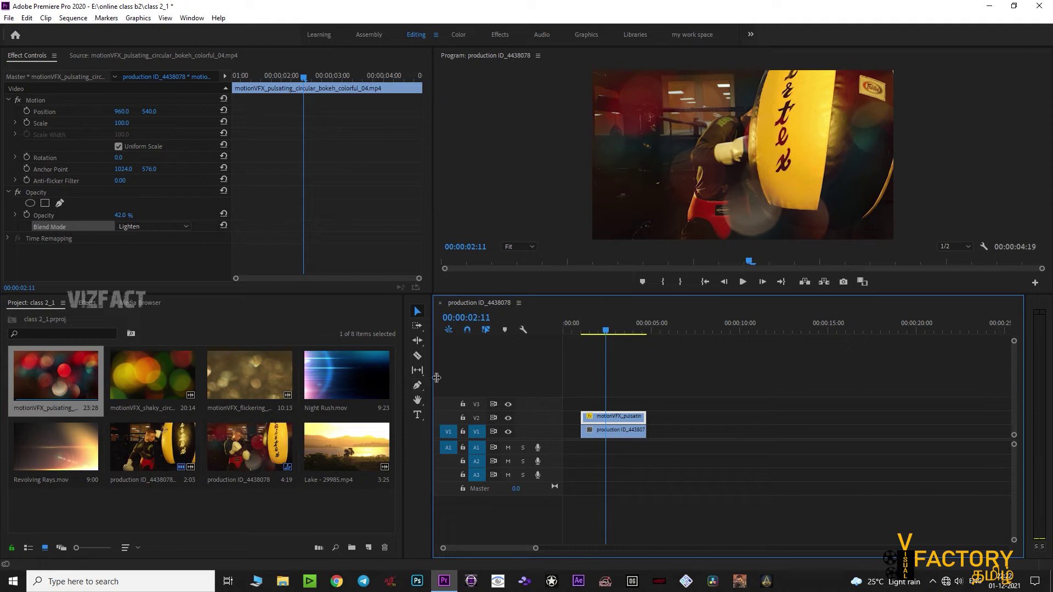
# - Add the Lake - 29985.mp4 video to V1 right after the boxing clip
pyautogui.doubleClick(357, 440)
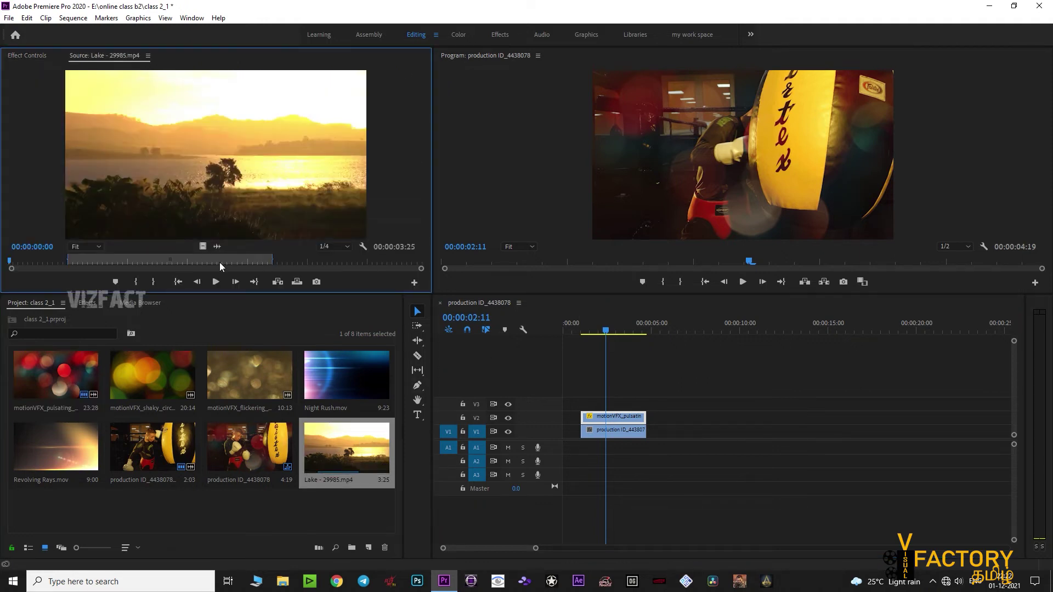
pyautogui.moveTo(203, 247); pyautogui.dragTo(653, 435)
pyautogui.click(659, 330)
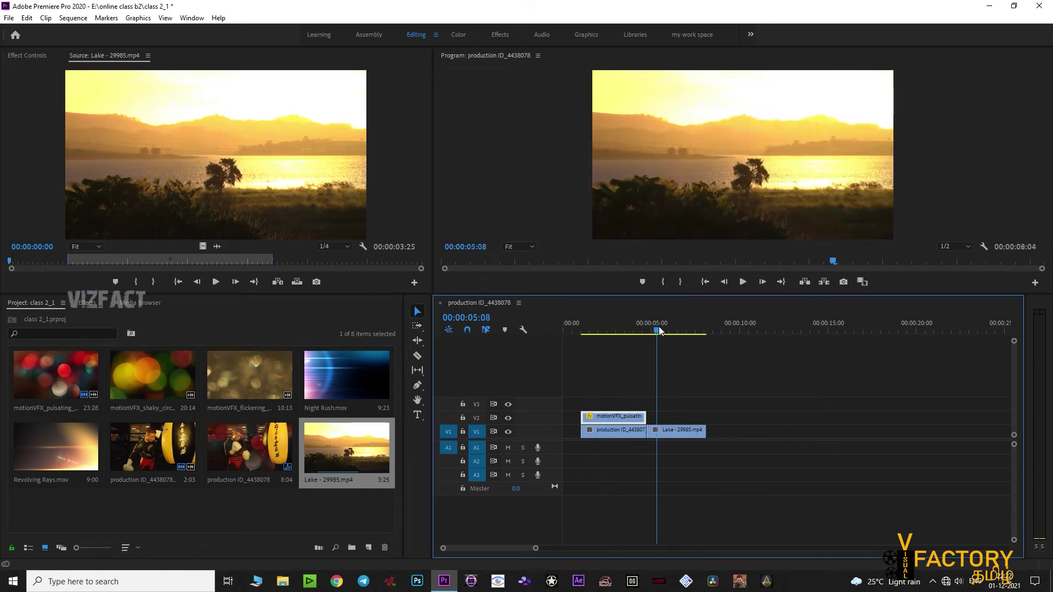
pyautogui.click(618, 330)
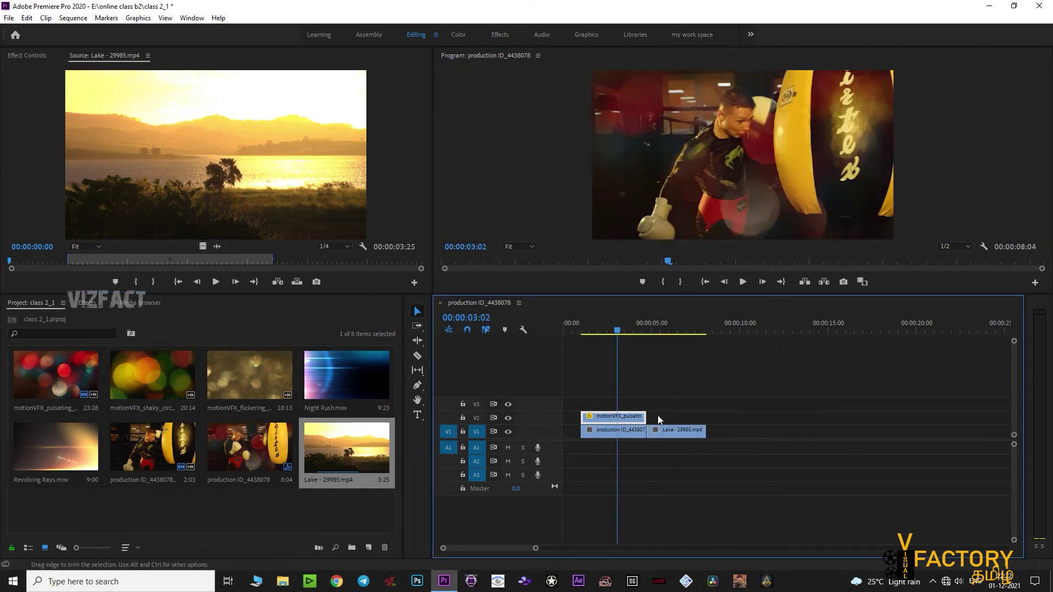
# - Extend the V2 bokeh overlay so it ends with the Lake clip
pyautogui.moveTo(656, 420); pyautogui.dragTo(706, 421)
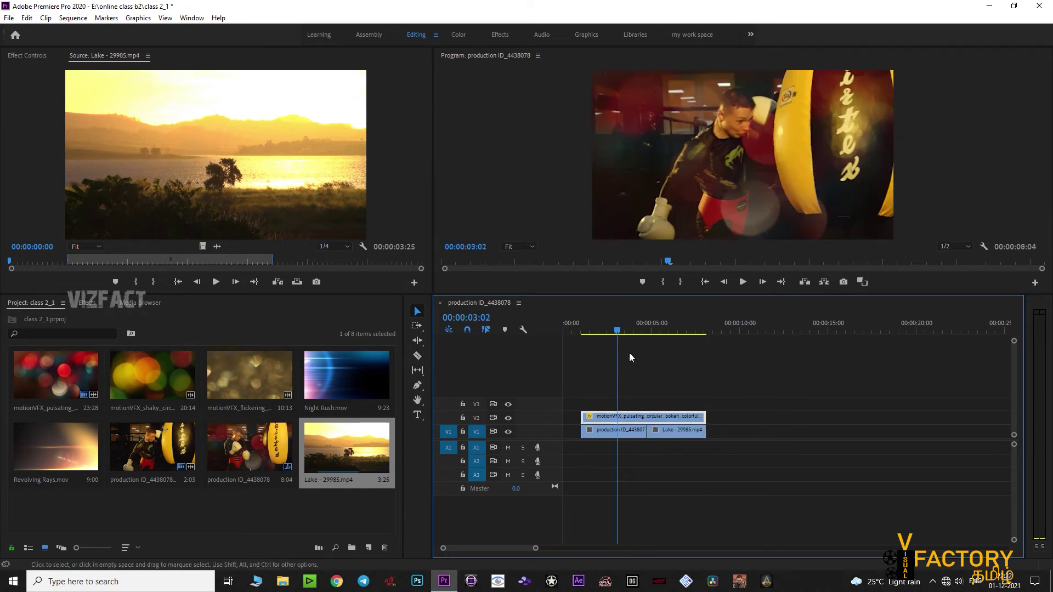
pyautogui.moveTo(623, 324); pyautogui.dragTo(676, 335)
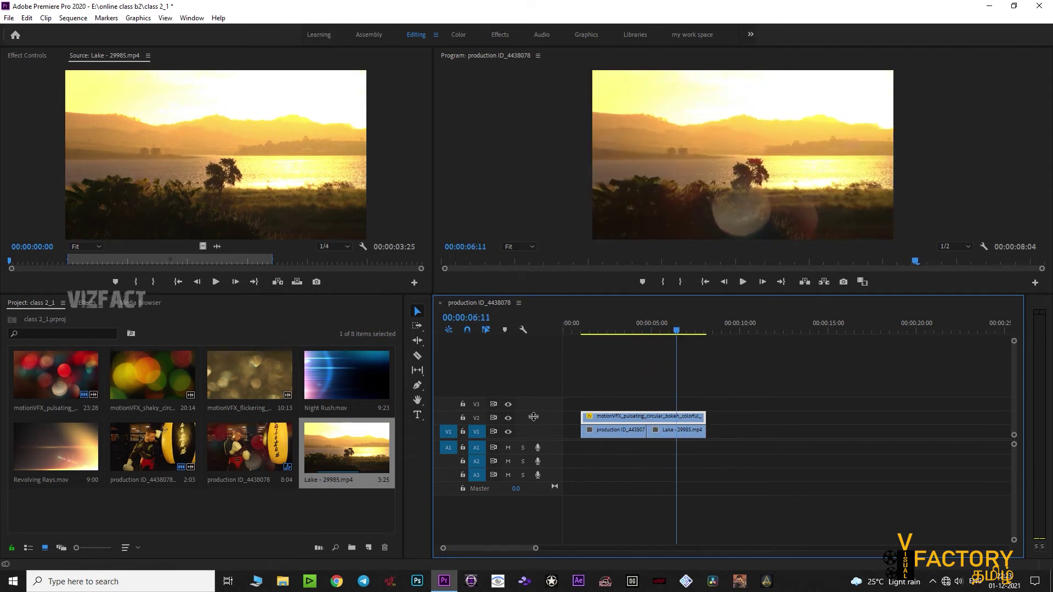
pyautogui.moveTo(705, 417); pyautogui.dragTo(976, 418)
pyautogui.moveTo(900, 422); pyautogui.dragTo(699, 418)
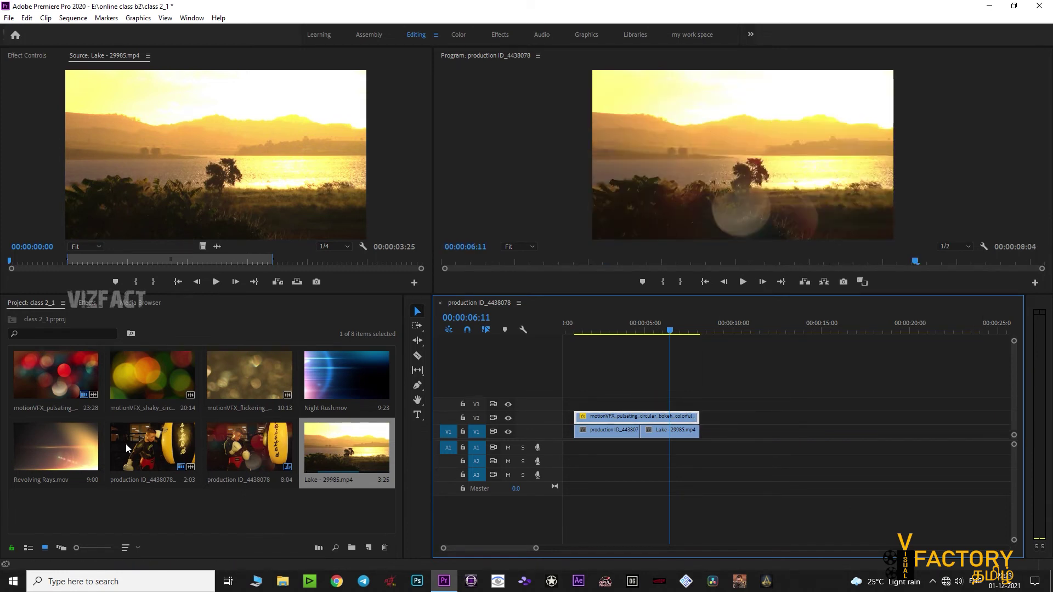
# - Add the short 2:03 boxing clip's video to V1 after Lake
pyautogui.doubleClick(336, 391)
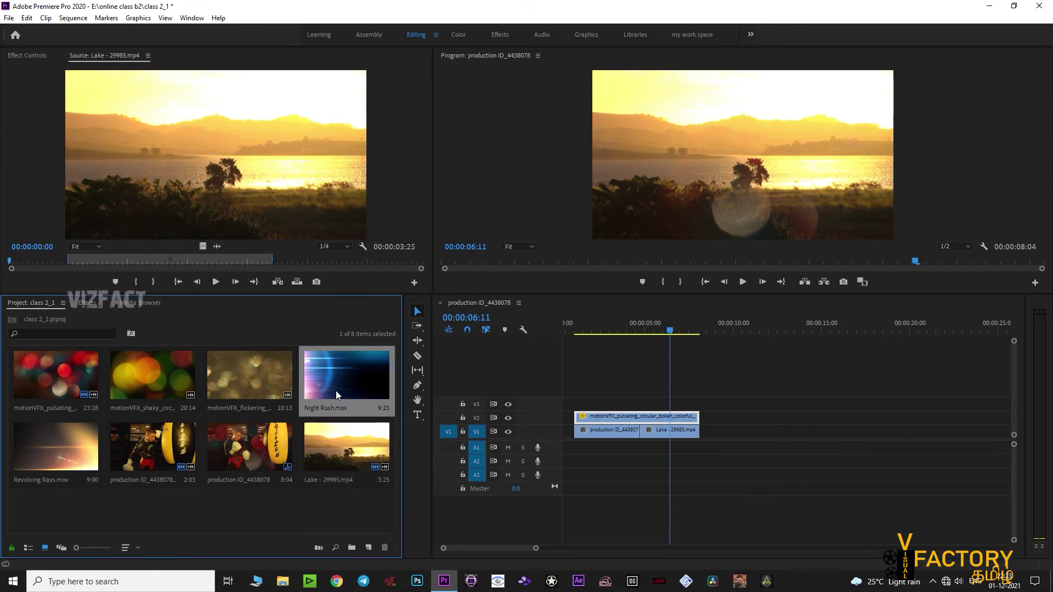
pyautogui.doubleClick(161, 452)
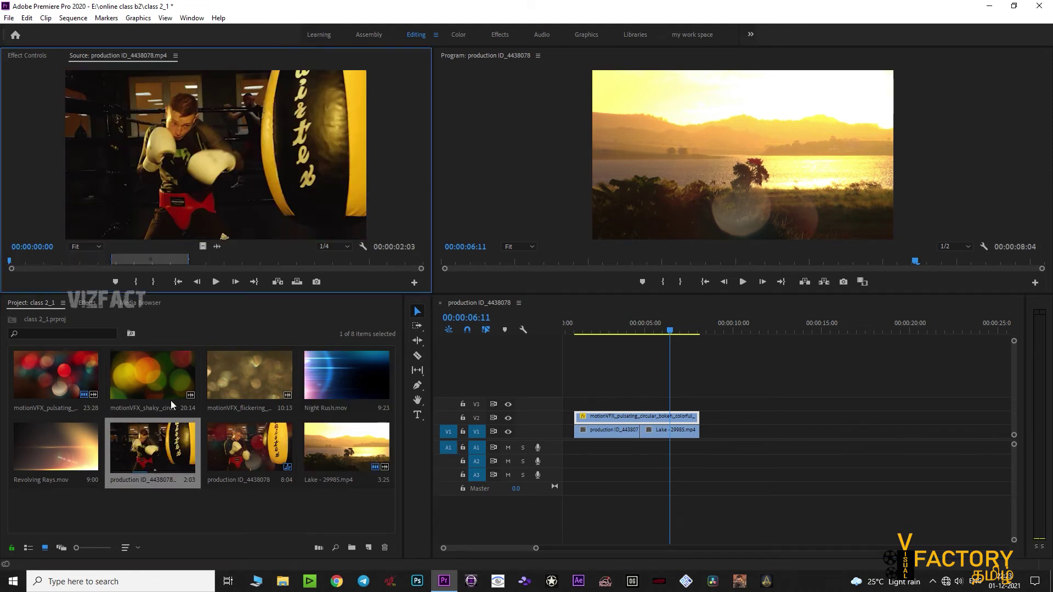
pyautogui.moveTo(209, 250); pyautogui.dragTo(713, 438)
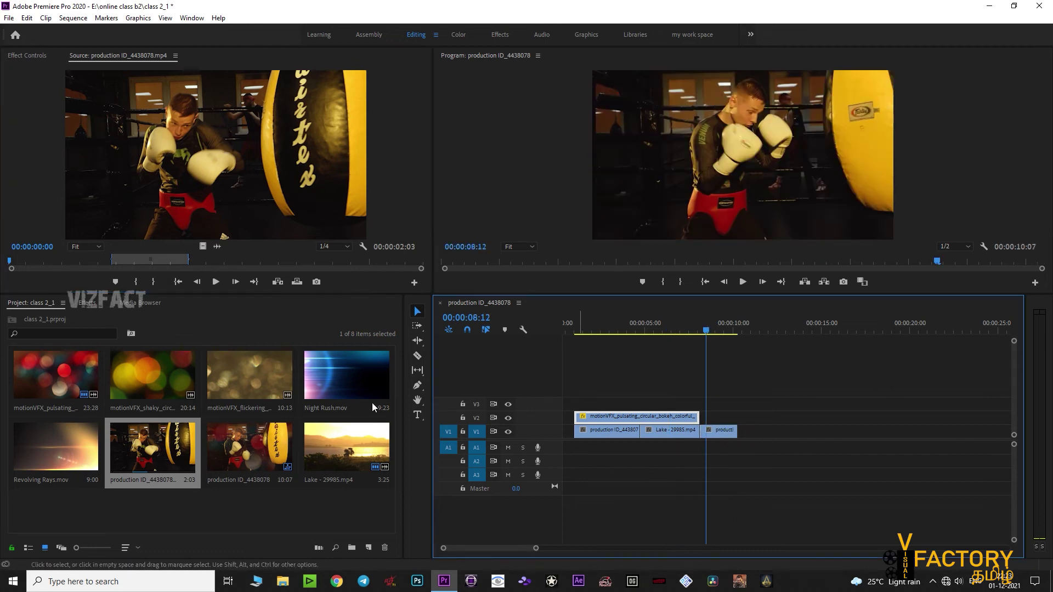
# - Place Night Rush.mov on V2 above the new boxing clip, trimmed to end with V1
pyautogui.doubleClick(335, 369)
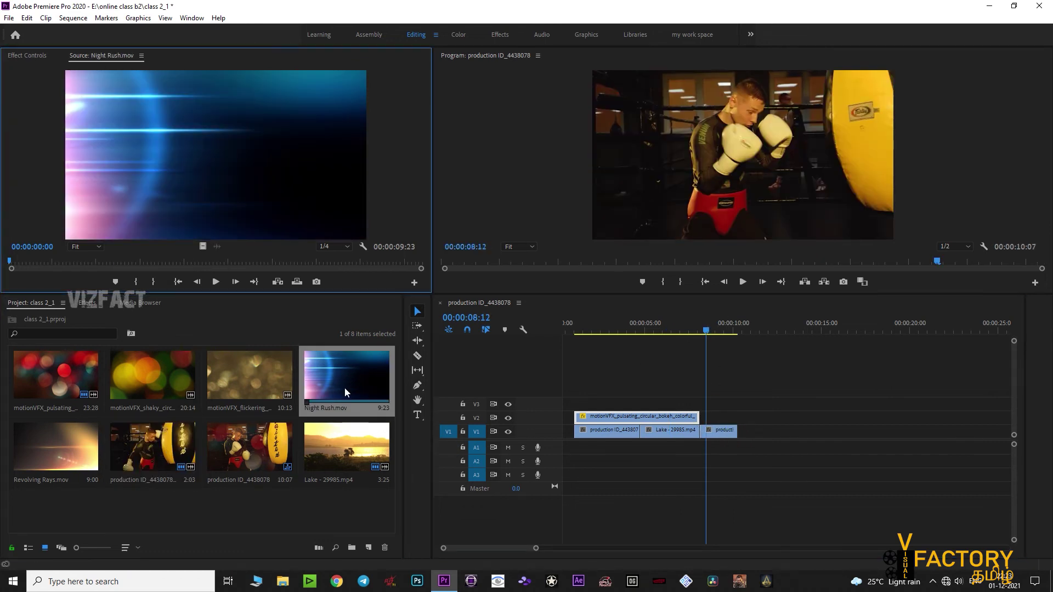
pyautogui.moveTo(212, 252); pyautogui.dragTo(703, 418)
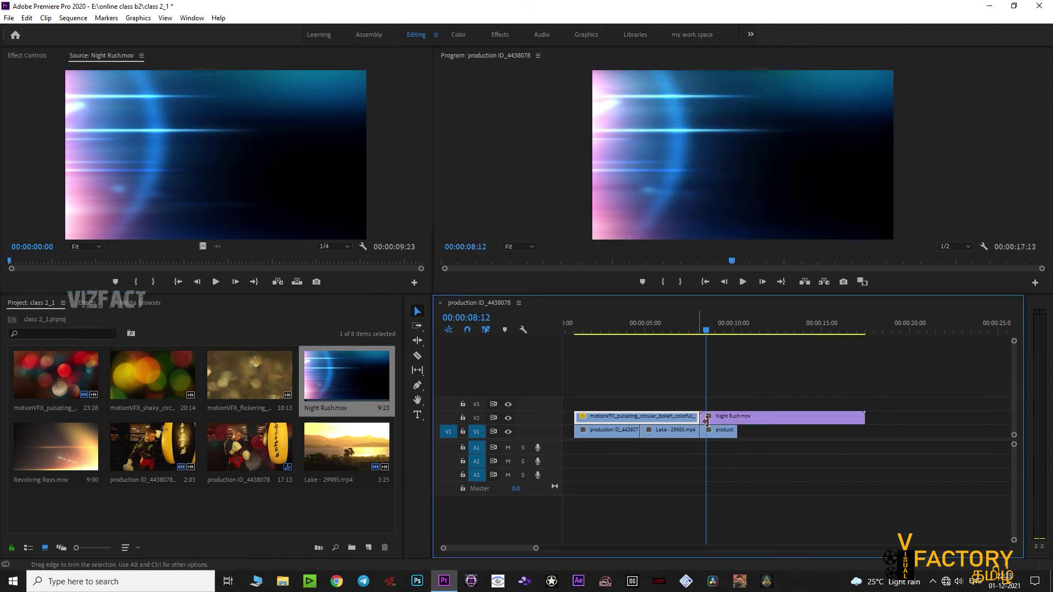
pyautogui.moveTo(865, 418); pyautogui.dragTo(736, 417)
pyautogui.click(714, 331)
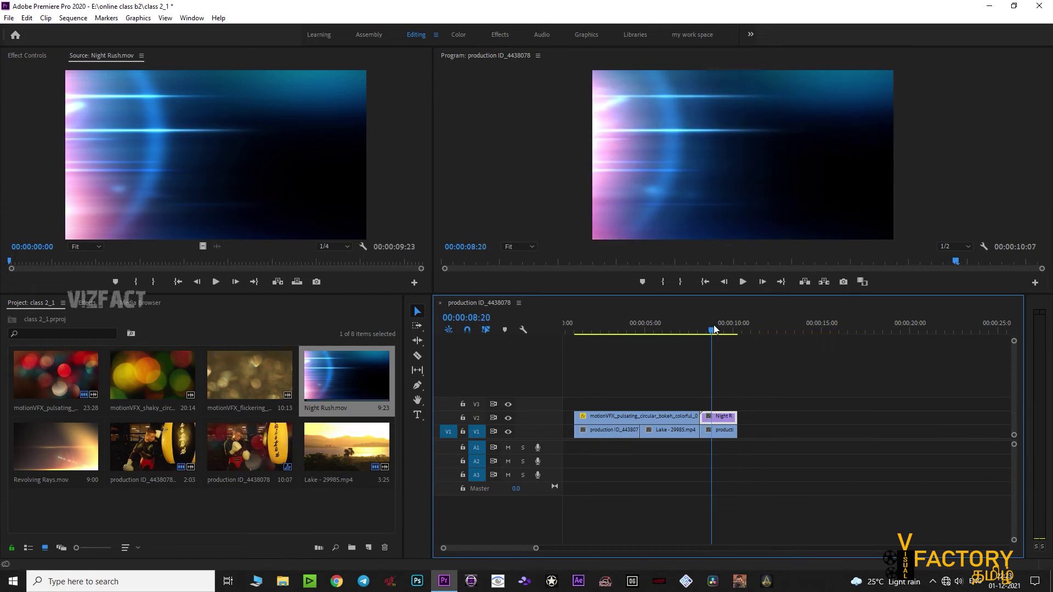
pyautogui.press('=')
pyautogui.press('=')
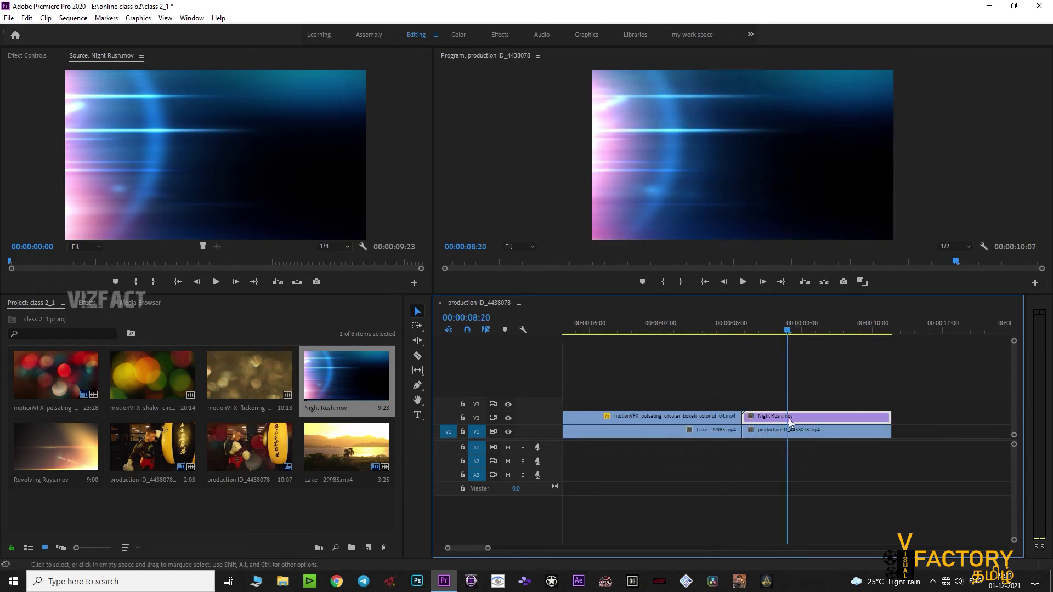
# - Set Night Rush.mov's blend mode to Screen after briefly trying Lighten
pyautogui.click(25, 55)
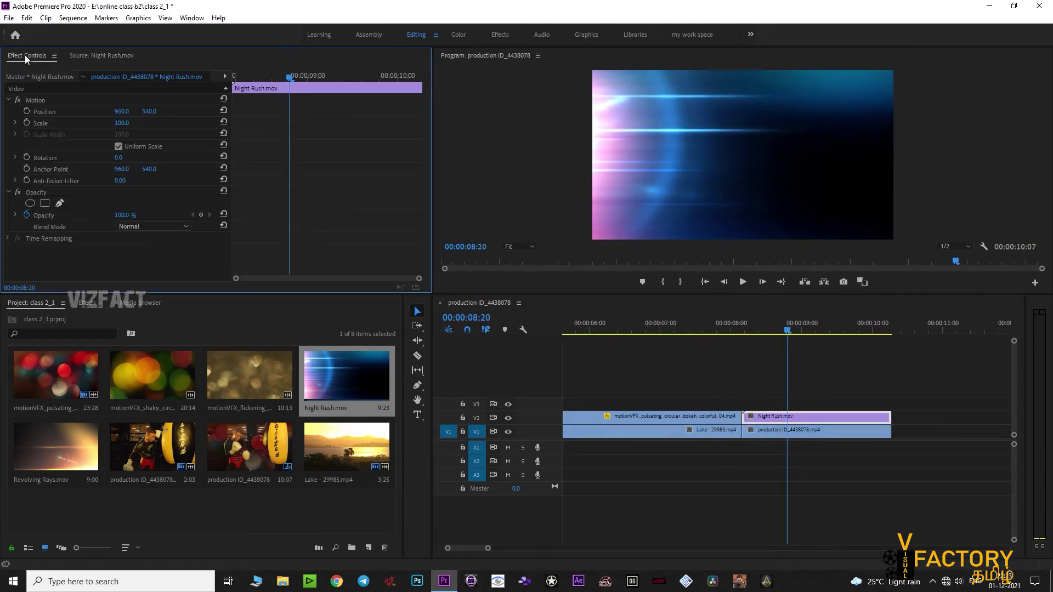
pyautogui.click(32, 216)
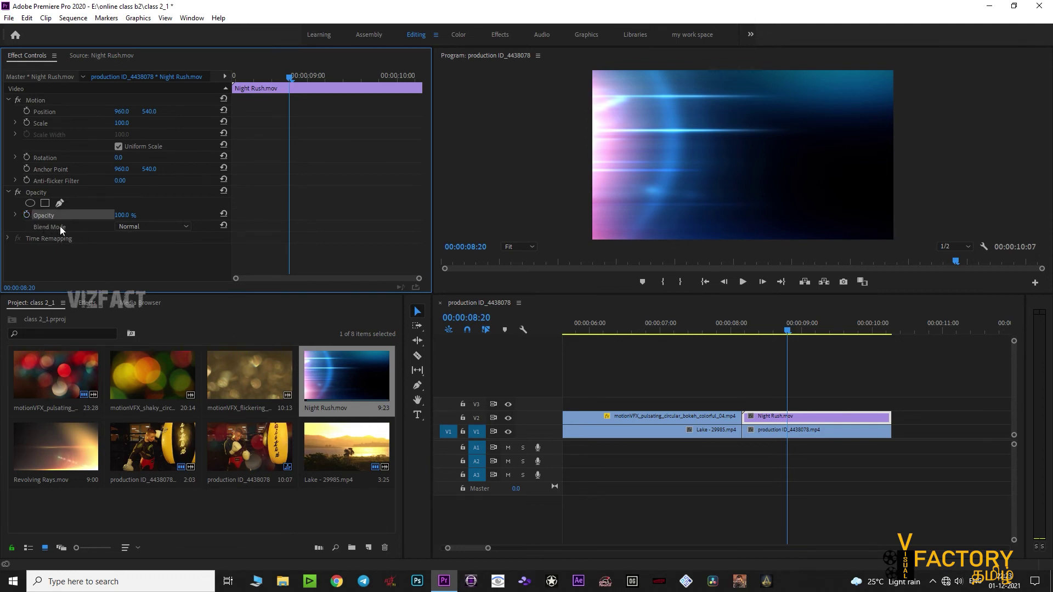
pyautogui.click(167, 226)
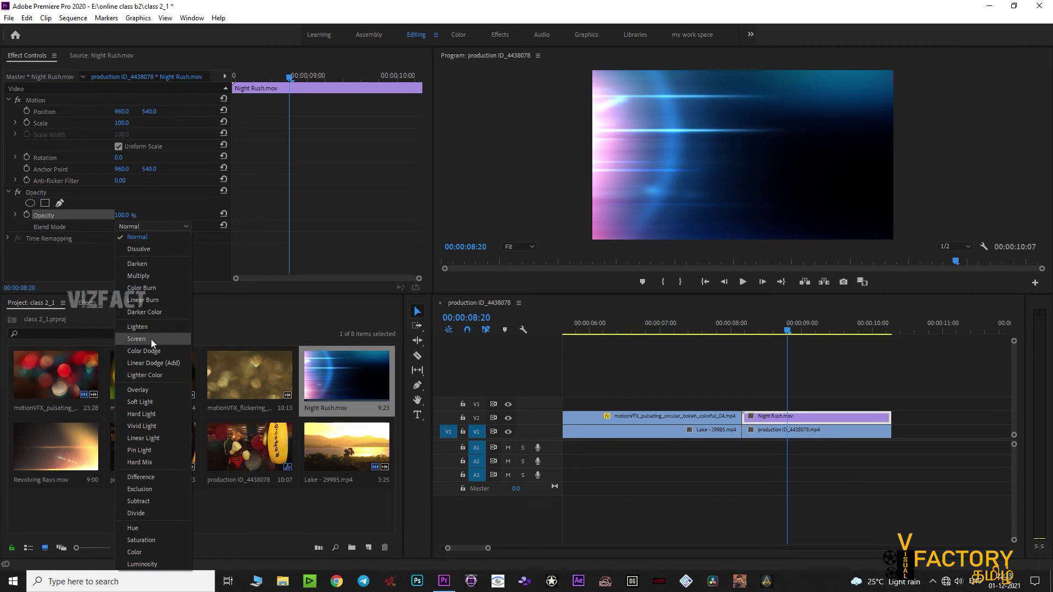
pyautogui.click(152, 328)
pyautogui.click(162, 226)
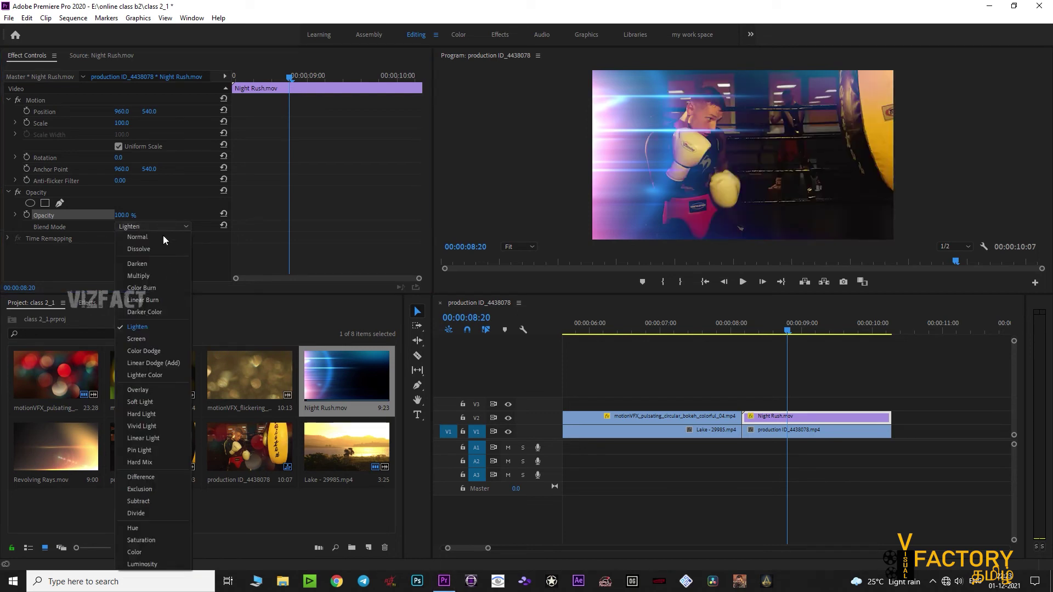
pyautogui.click(150, 337)
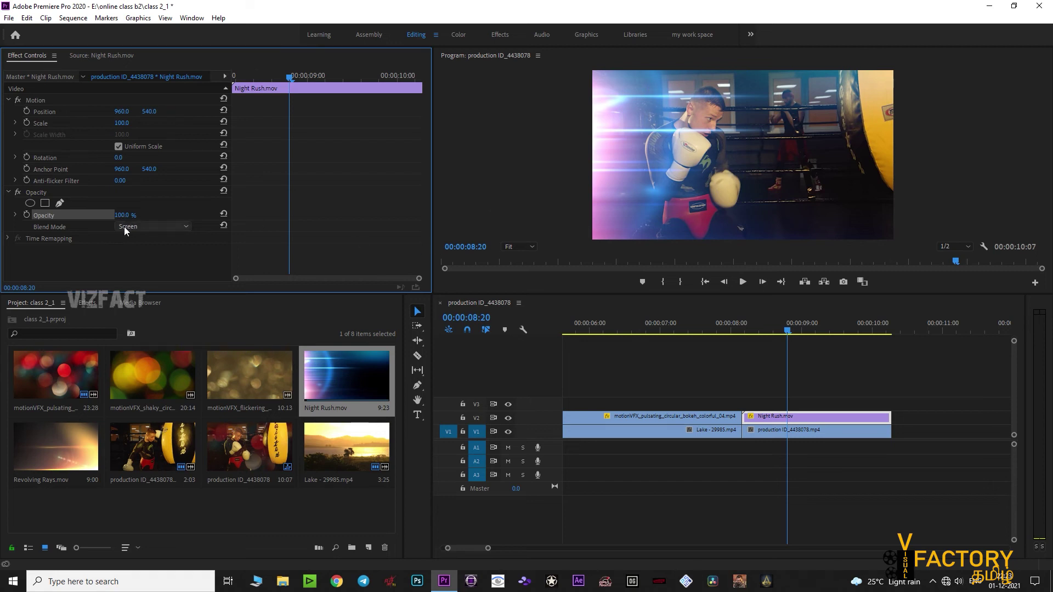
# - Lower Night Rush opacity to 59% and play back that section
pyautogui.moveTo(122, 215); pyautogui.dragTo(101, 215)
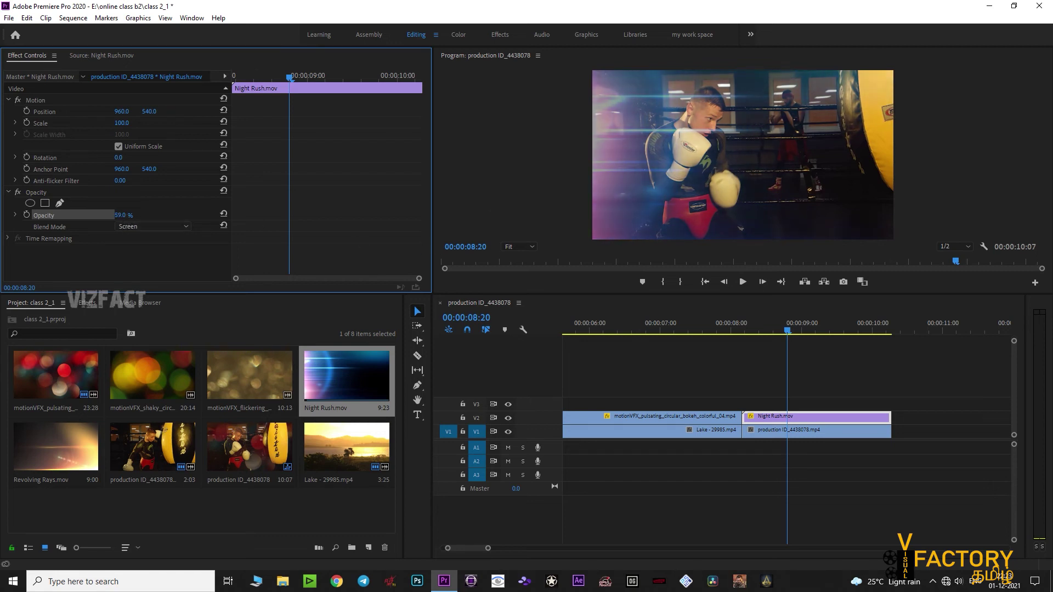
pyautogui.click(748, 327)
pyautogui.press('space')
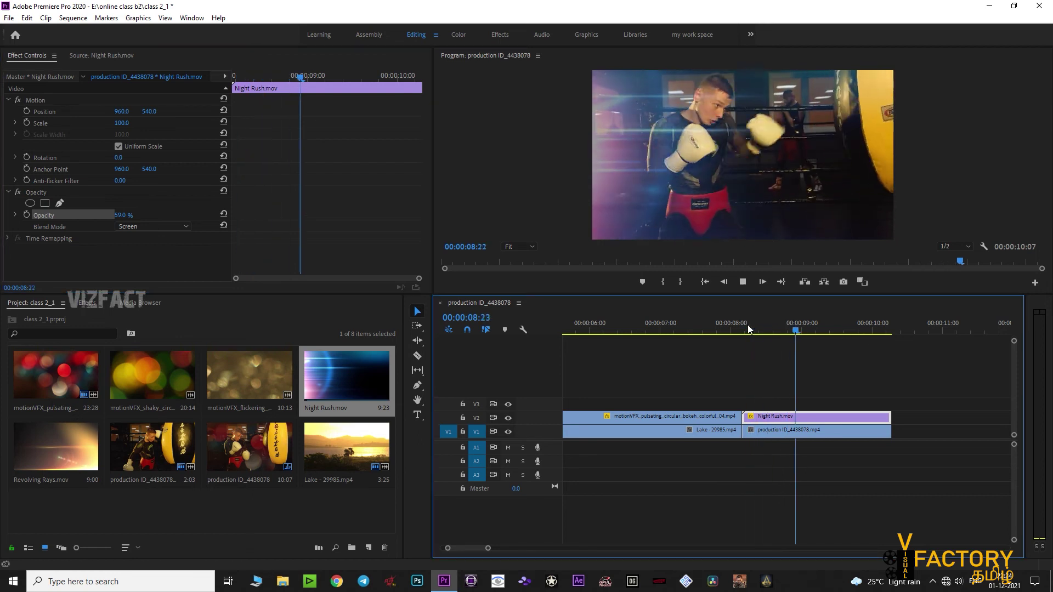